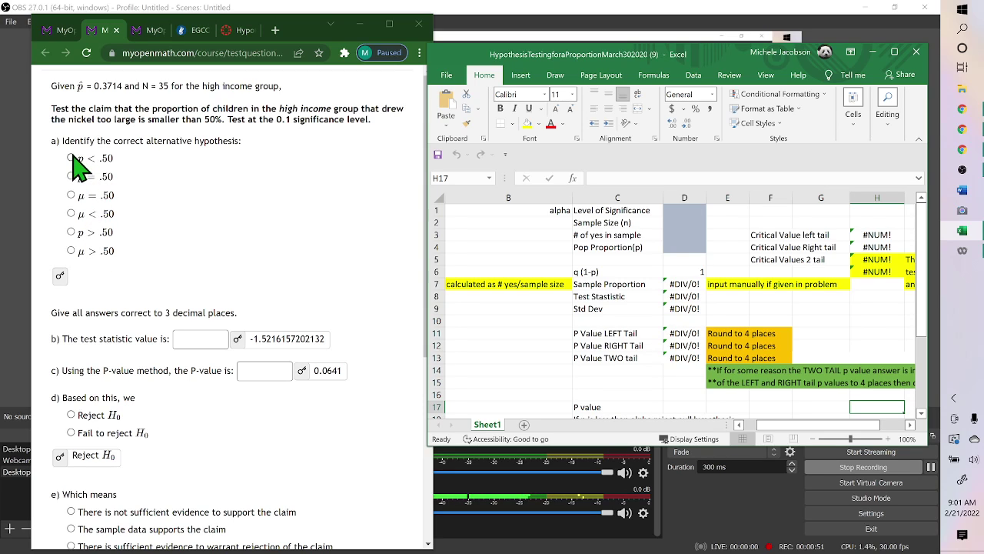
Choose p < .50 as the alternative hypothesis in part a and reveal that part's answer key.
{"action": "left_click", "coordinate": [71, 159]}
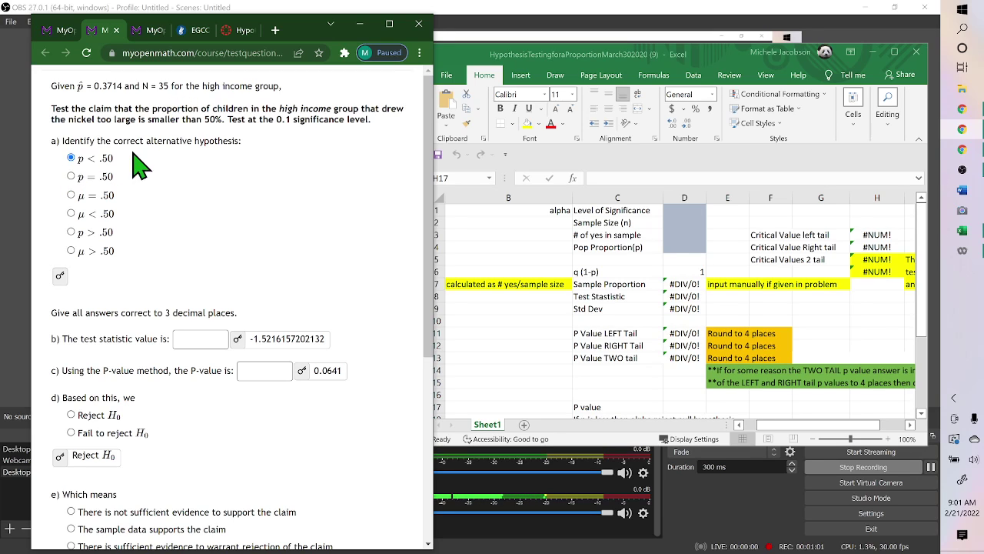
{"action": "left_click", "coordinate": [71, 214]}
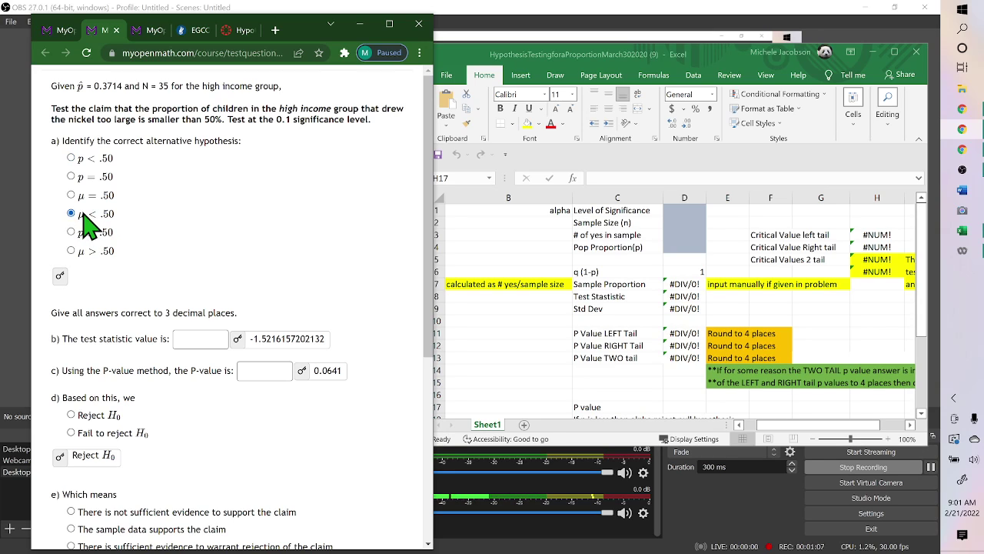
{"action": "left_click", "coordinate": [71, 158]}
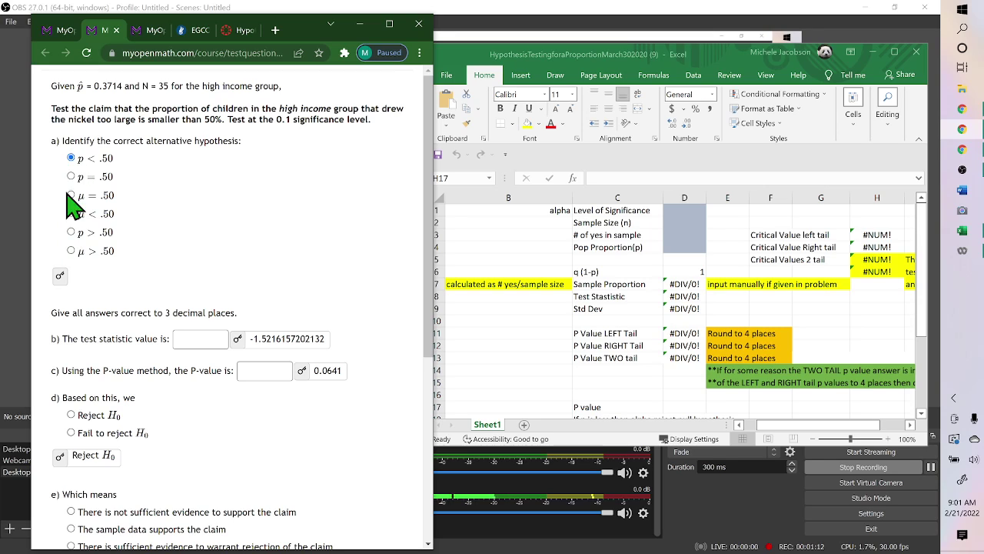
{"action": "left_click", "coordinate": [61, 279]}
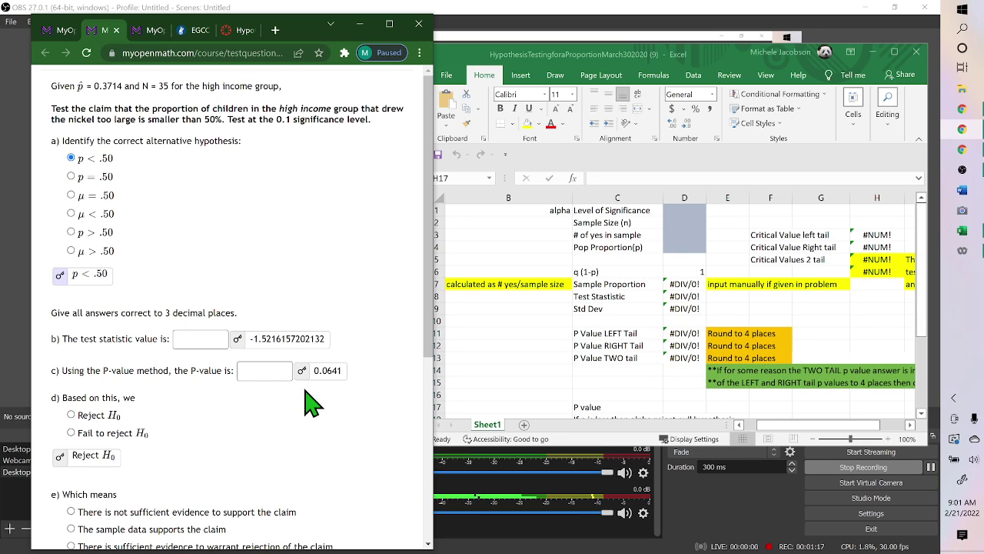
In the Excel hypothesis testing worksheet, enter a level of significance of 0.1 and a sample size of 35.
{"action": "left_click", "coordinate": [685, 212]}
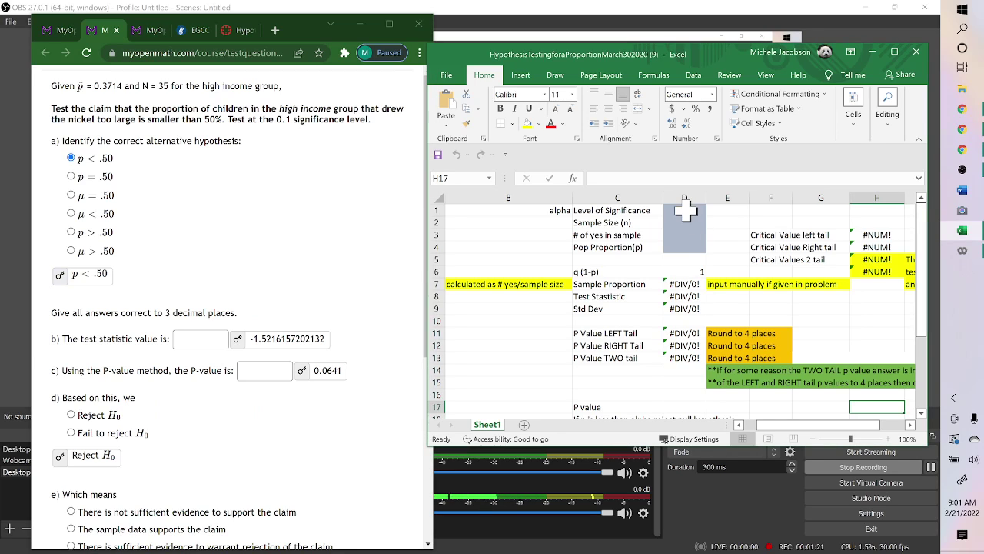
{"action": "left_click", "coordinate": [686, 211]}
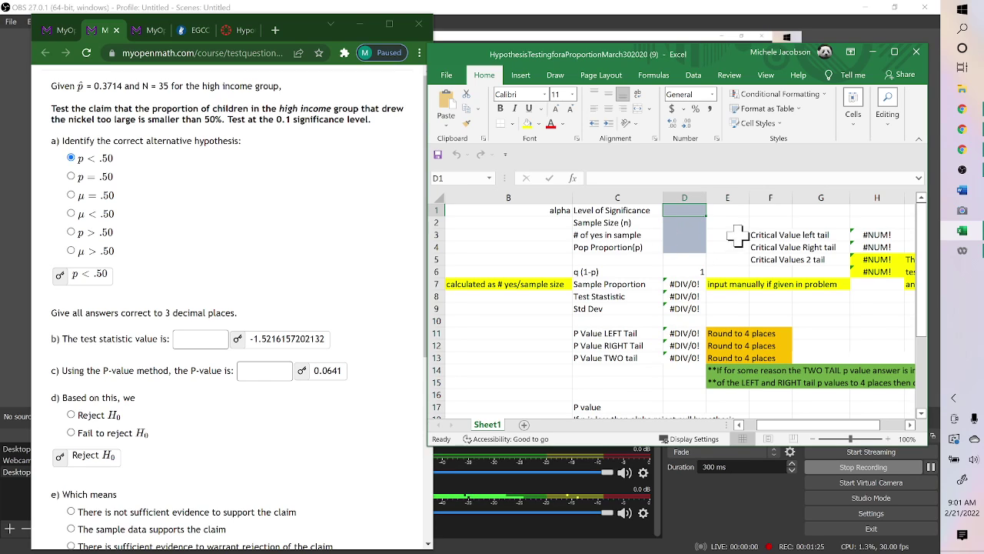
{"action": "type", "text": "."}
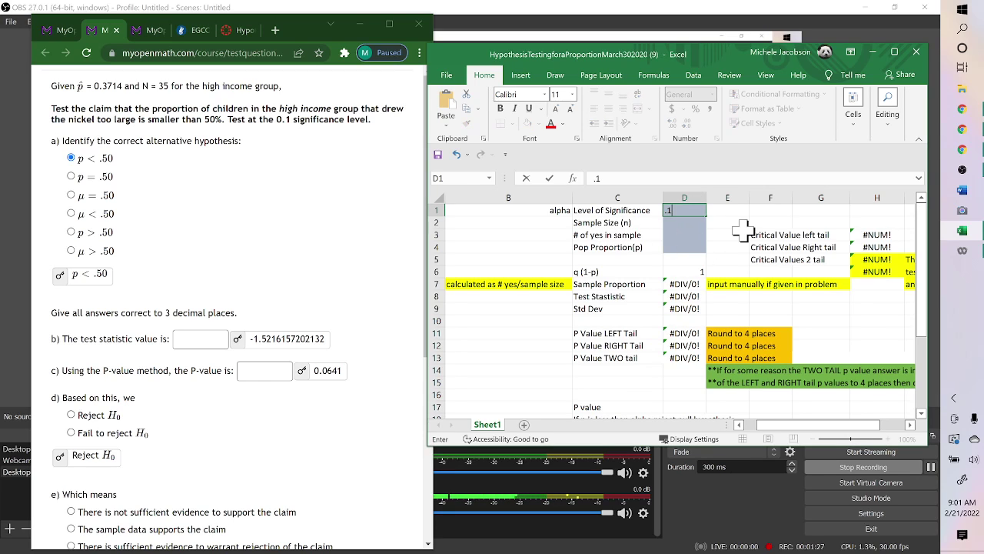
{"action": "type", "text": "1"}
{"action": "key", "text": "Return"}
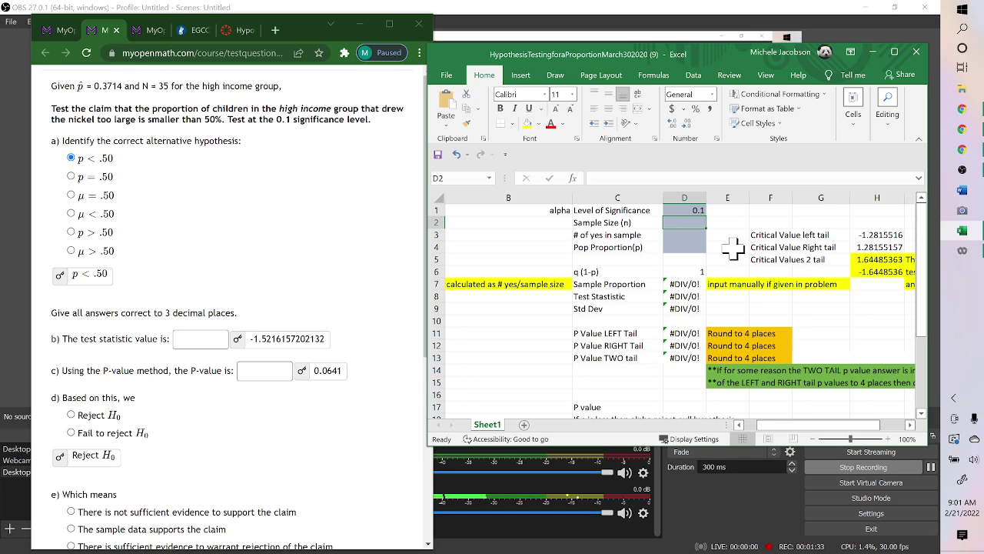
{"action": "type", "text": "35"}
{"action": "key", "text": "Return"}
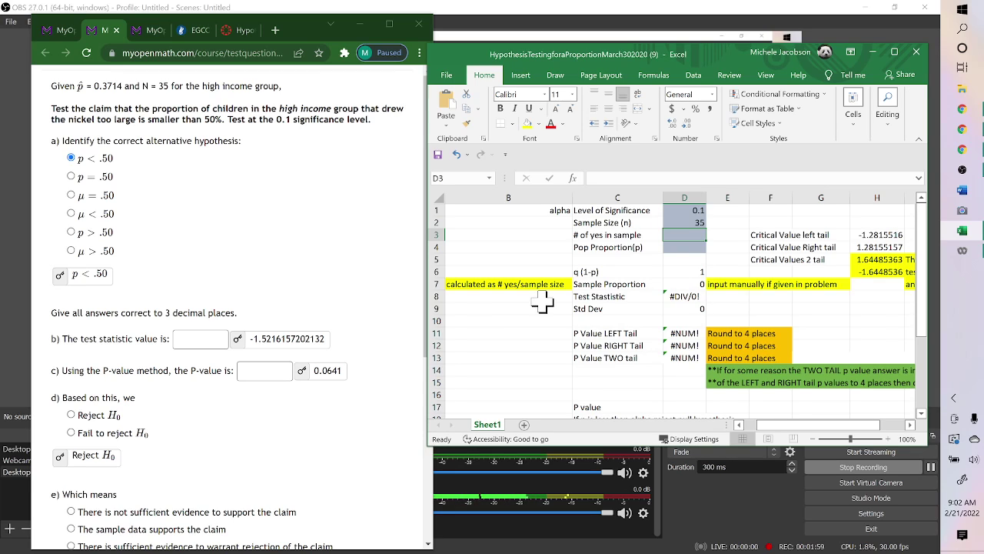
Enter 13 as the number of yes in the sample and 0.5 as the population proportion.
{"action": "type", "text": "13"}
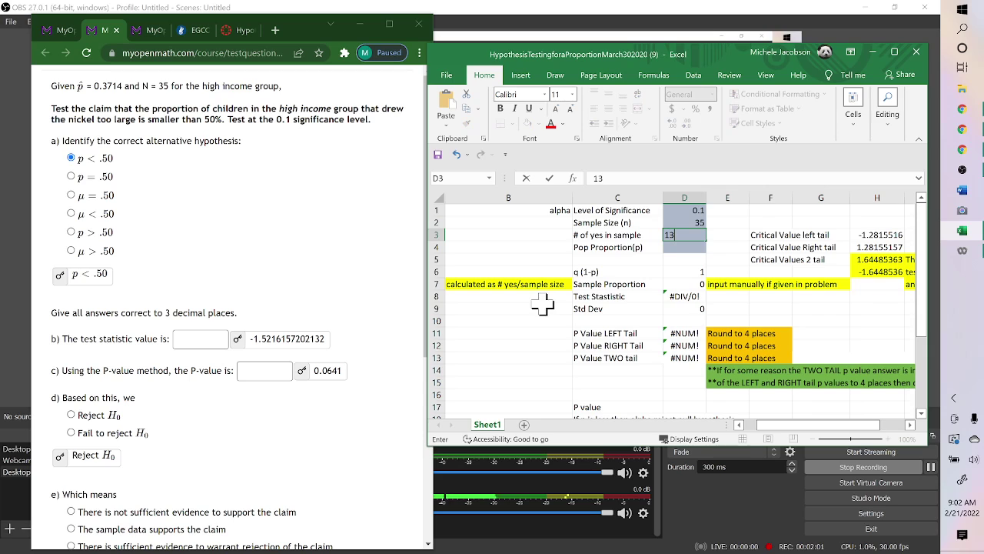
{"action": "key", "text": "Return"}
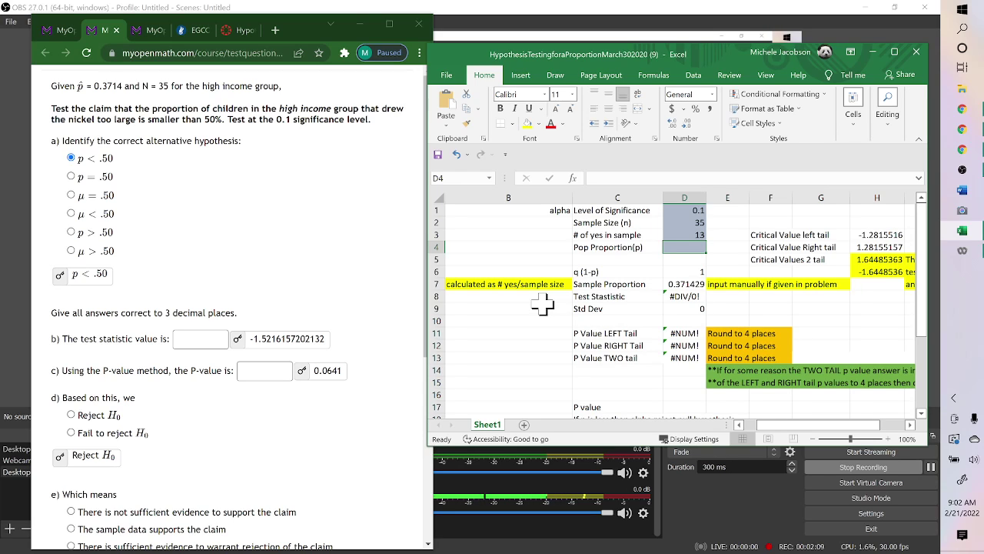
{"action": "type", "text": ".5"}
{"action": "key", "text": "Return"}
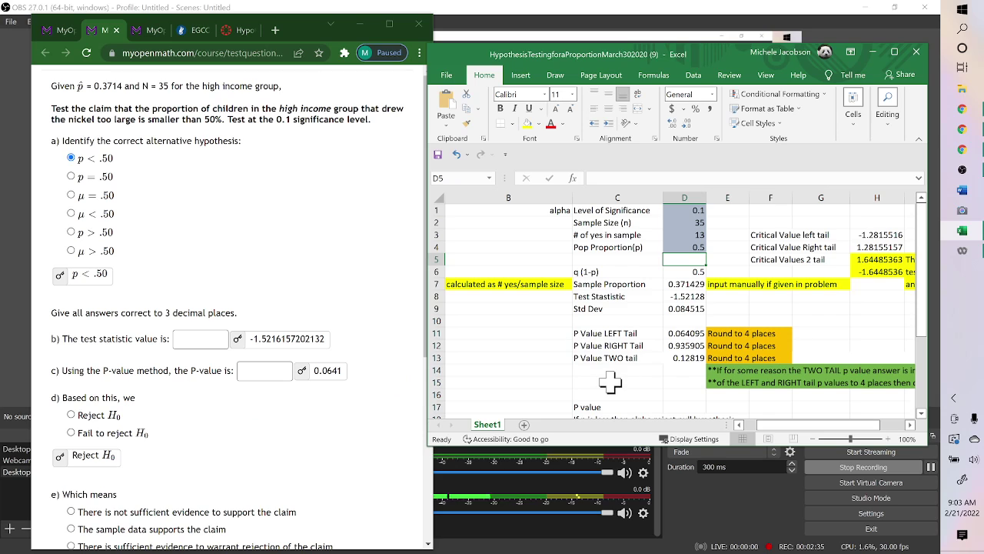
Review the worksheet's P values and reject/fail-to-reject rule, and check the question's decision and conclusion answers in parts d and e.
{"action": "scroll", "coordinate": [610, 382], "scroll_direction": "down", "scroll_amount": 2}
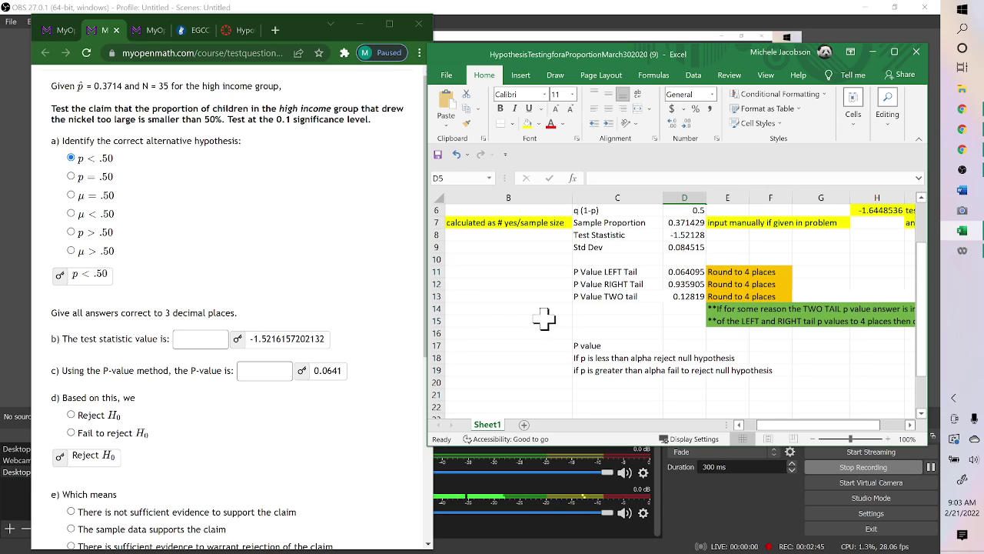
{"action": "scroll", "coordinate": [672, 311], "scroll_direction": "up", "scroll_amount": 1}
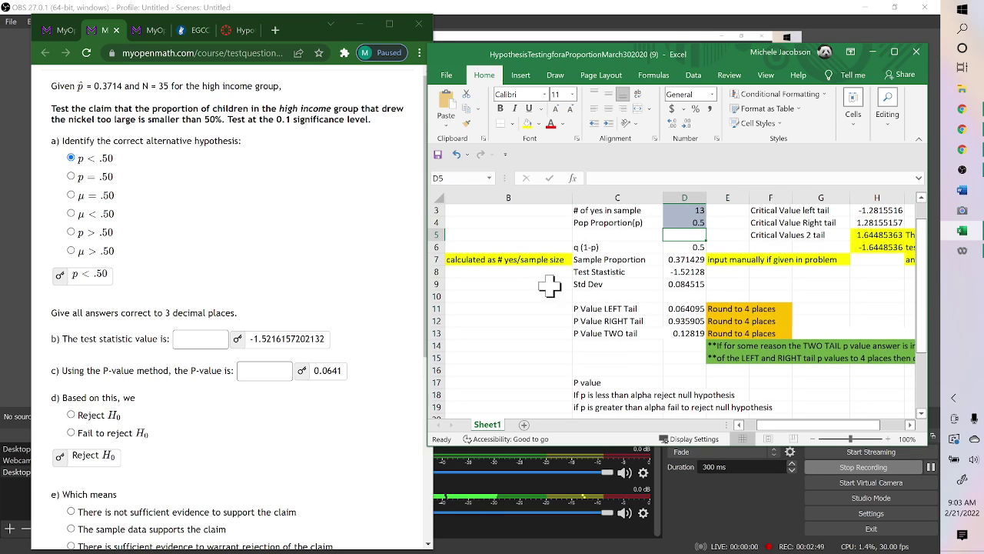
{"action": "scroll", "coordinate": [512, 215], "scroll_direction": "up", "scroll_amount": 1}
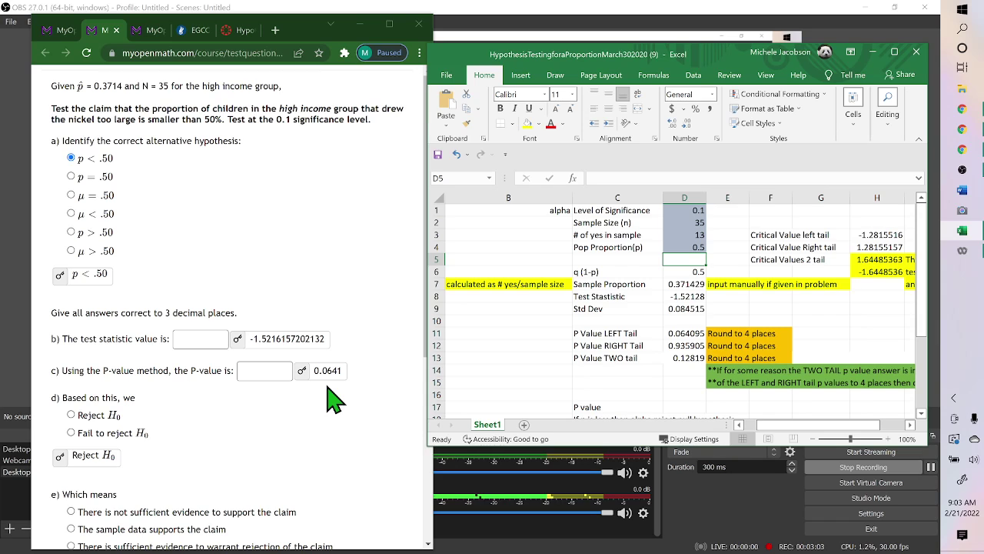
{"action": "scroll", "coordinate": [677, 311], "scroll_direction": "down", "scroll_amount": 3}
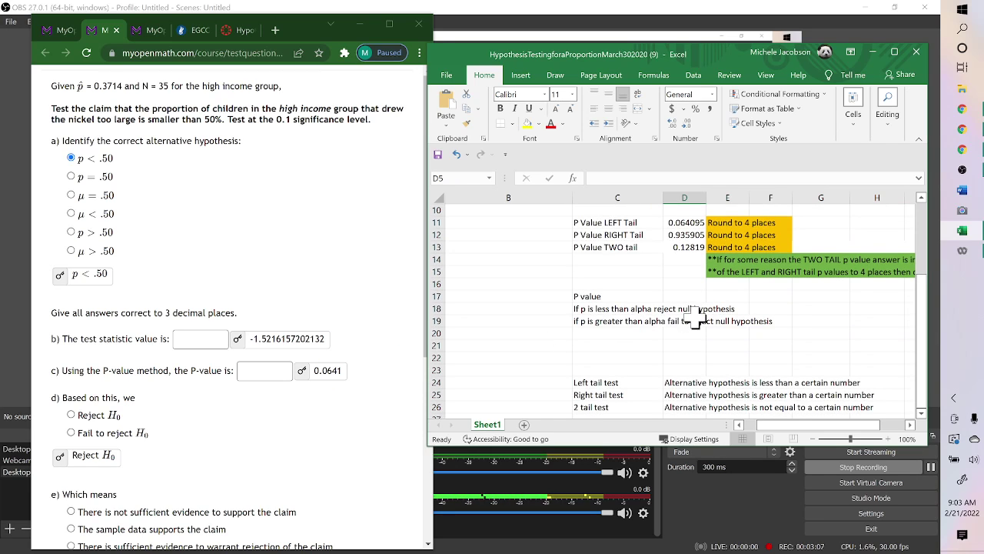
{"action": "left_click", "coordinate": [144, 469]}
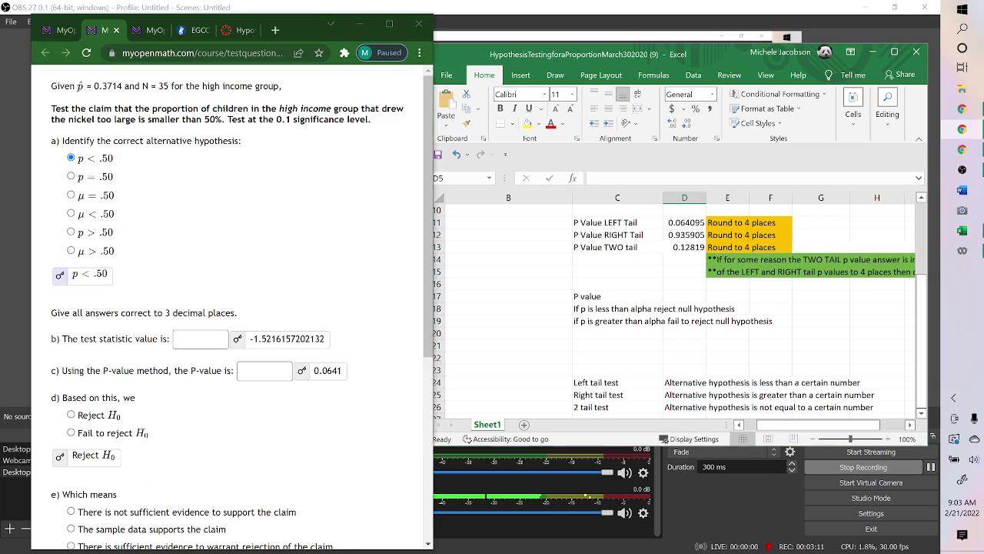
{"action": "scroll", "coordinate": [144, 469], "scroll_direction": "down", "scroll_amount": 3}
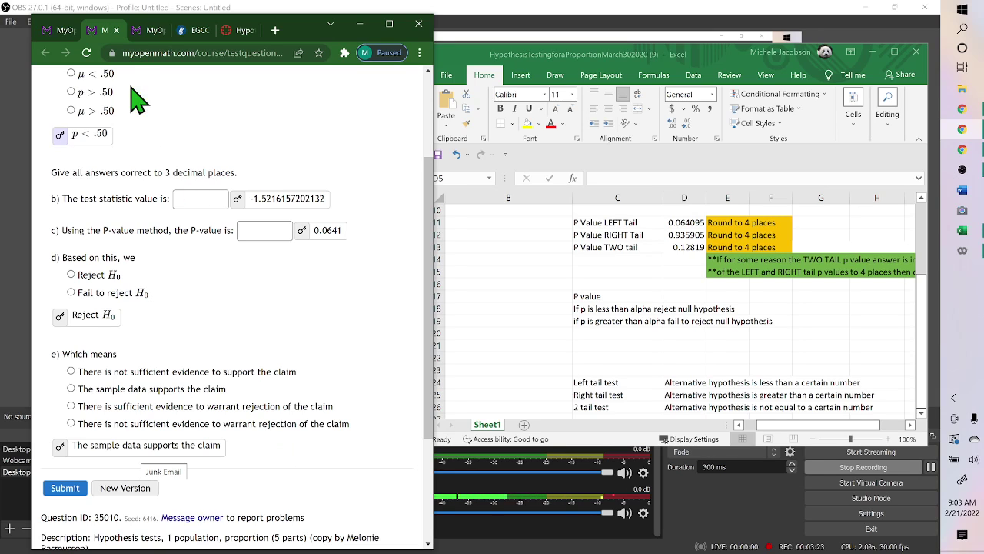
Open the MyOpenMath question about only children in a school district and return to the worksheet's input cells.
{"action": "left_click", "coordinate": [146, 32]}
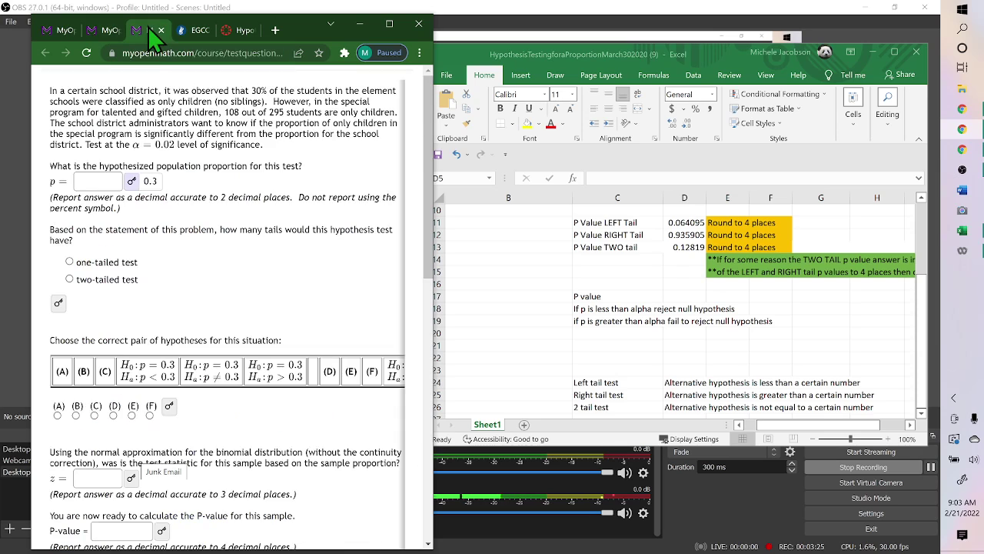
{"action": "left_click", "coordinate": [570, 246]}
{"action": "scroll", "coordinate": [571, 246], "scroll_direction": "up", "scroll_amount": 3}
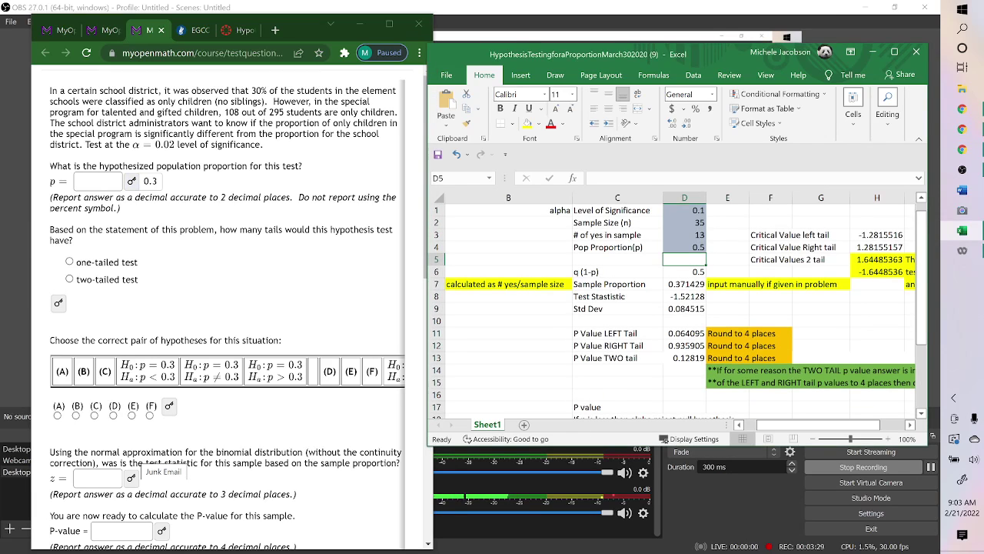
Set the worksheet's level of significance to 0.02 and the sample size to 295.
{"action": "left_click", "coordinate": [684, 211]}
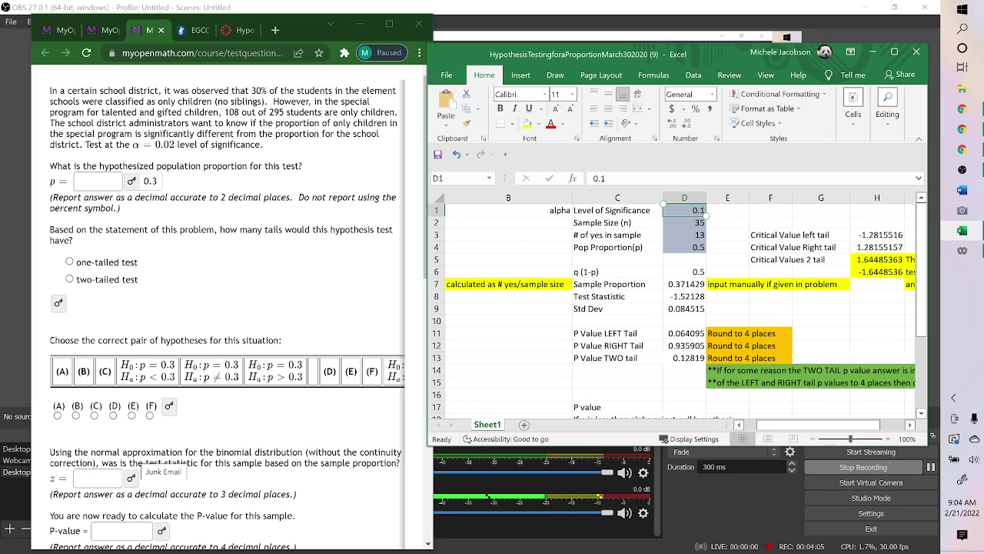
{"action": "type", "text": ".02"}
{"action": "key", "text": "Return"}
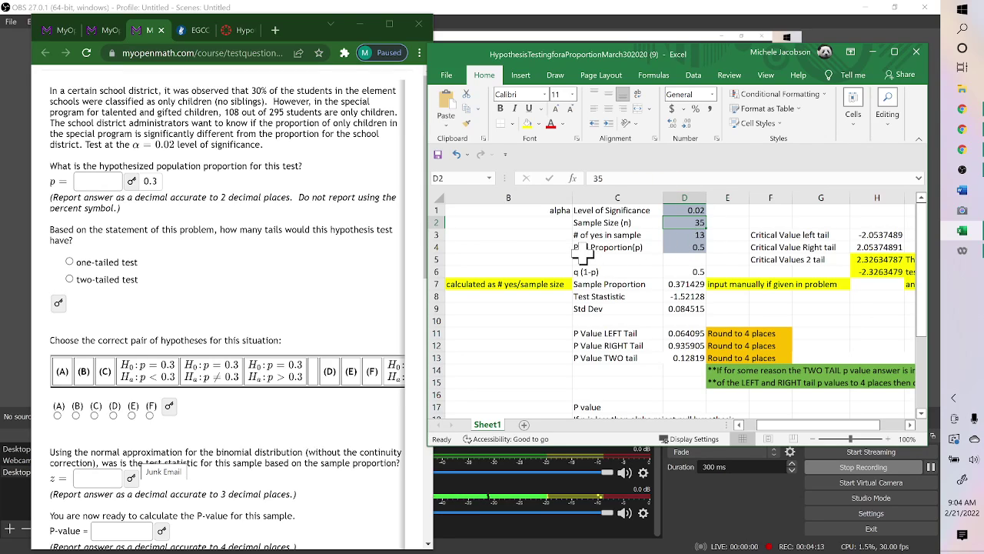
{"action": "type", "text": "29"}
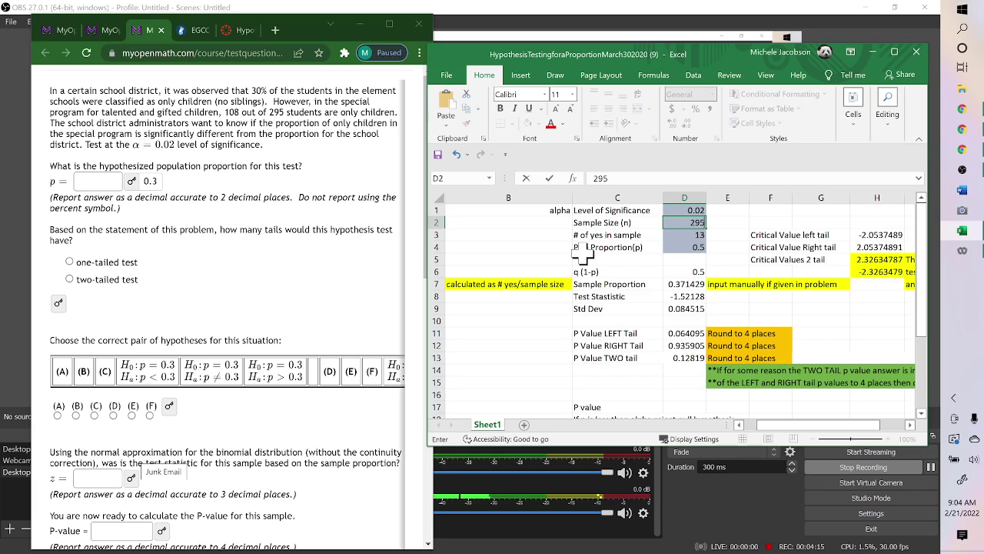
{"action": "key", "text": "Return"}
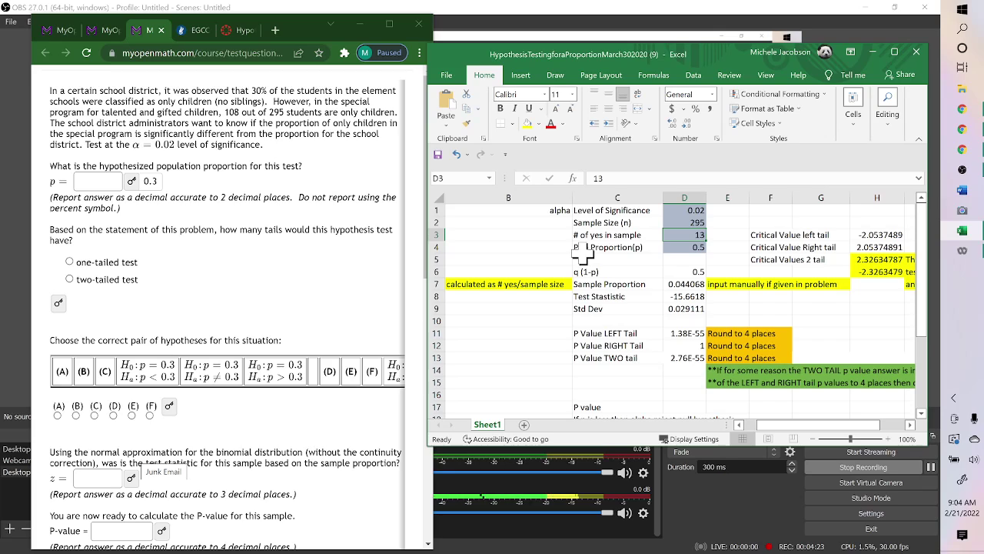
Set the number of yes in the sample to 108 and the population proportion to 0.3.
{"action": "type", "text": "1"}
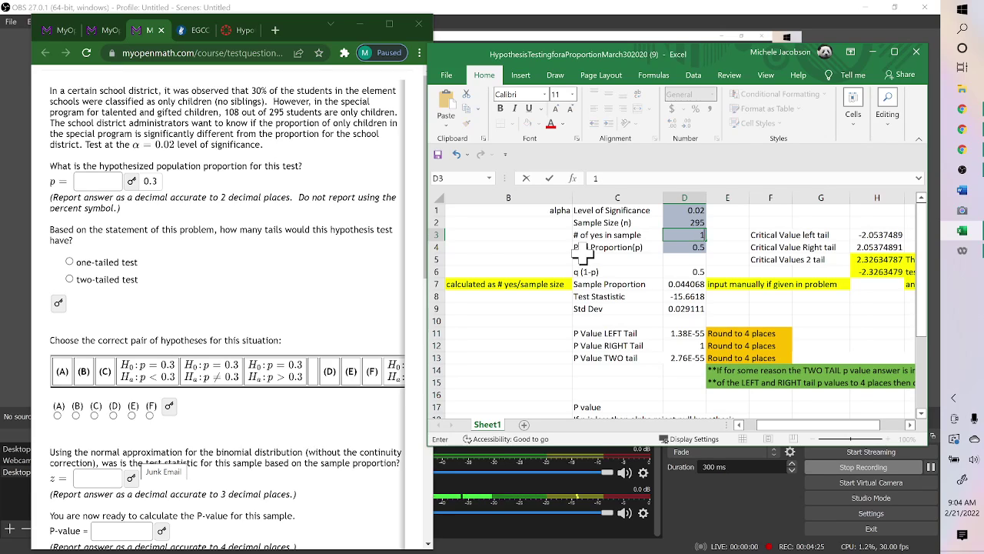
{"action": "key", "text": "Return"}
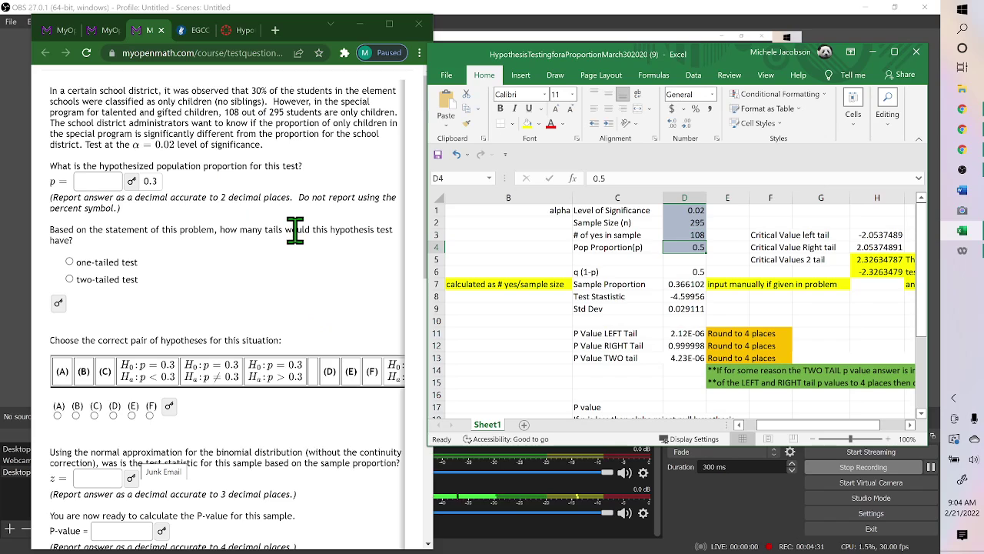
{"action": "type", "text": "."}
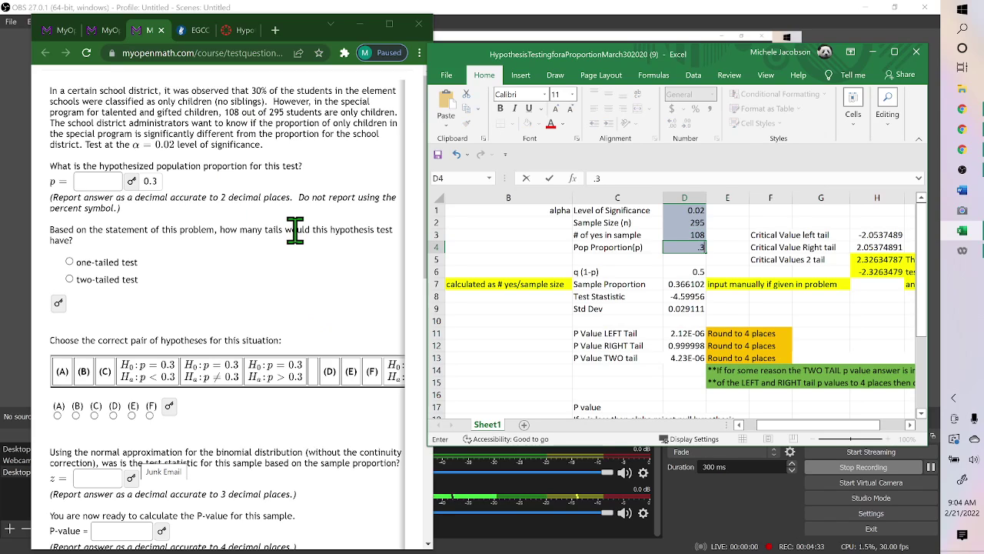
{"action": "type", "text": "3"}
{"action": "key", "text": "Return"}
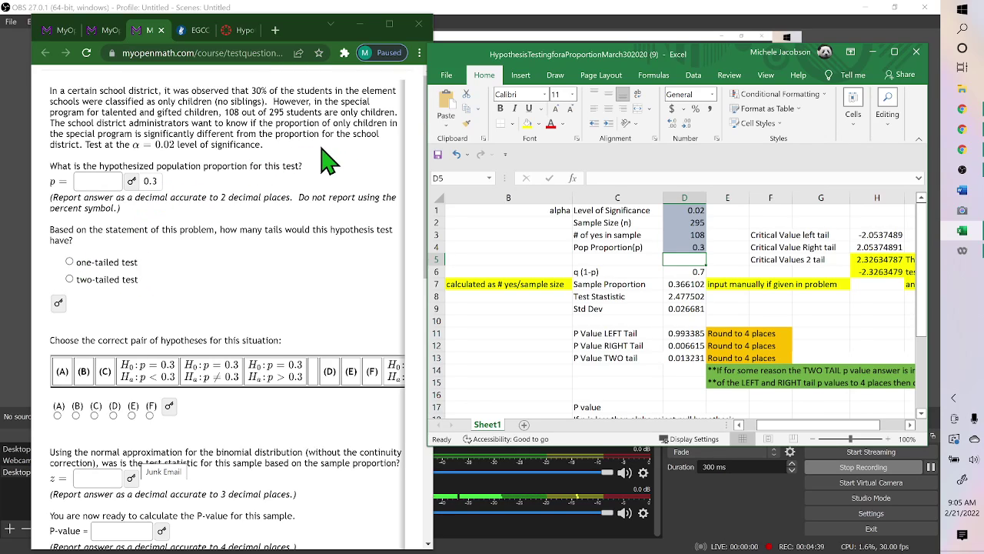
Reveal the answers for the number of tails and the hypothesis pair, highlighting "significantly different" in the problem statement.
{"action": "left_click", "coordinate": [59, 304]}
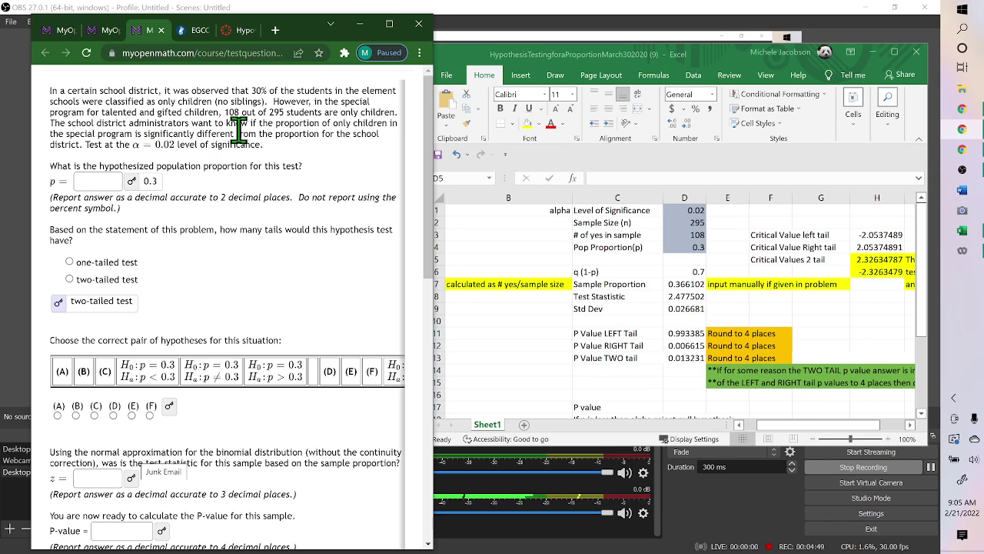
{"action": "left_click_drag", "start_coordinate": [240, 134], "coordinate": [142, 134]}
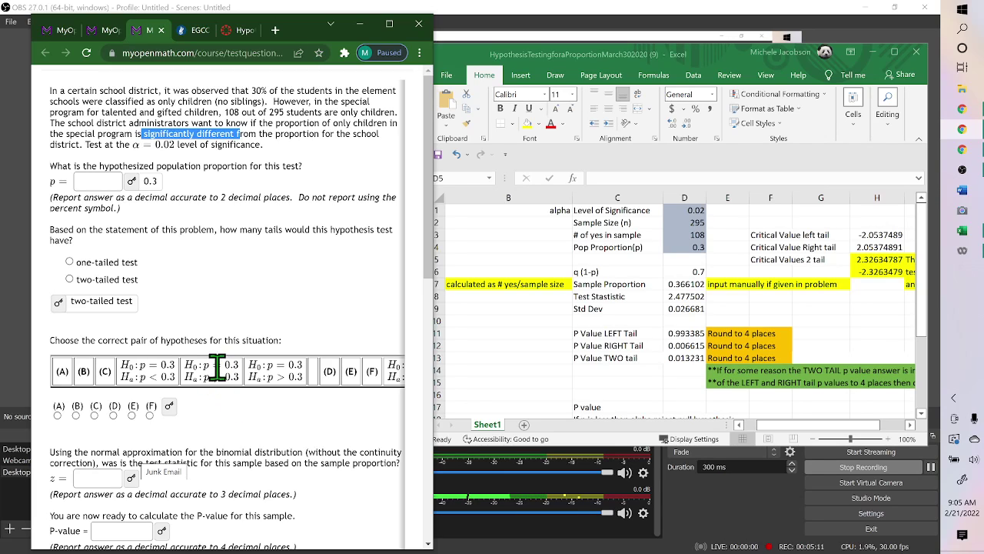
{"action": "left_click", "coordinate": [169, 406]}
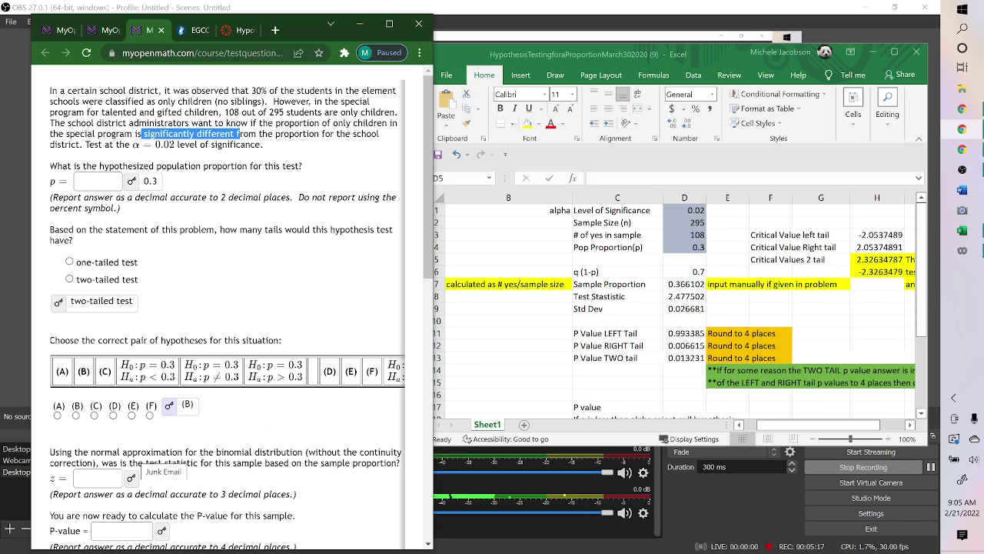
Reveal the question's answers for the z test statistic, the P-value, the decision and the final conclusion.
{"action": "scroll", "coordinate": [268, 421], "scroll_direction": "down", "scroll_amount": 3}
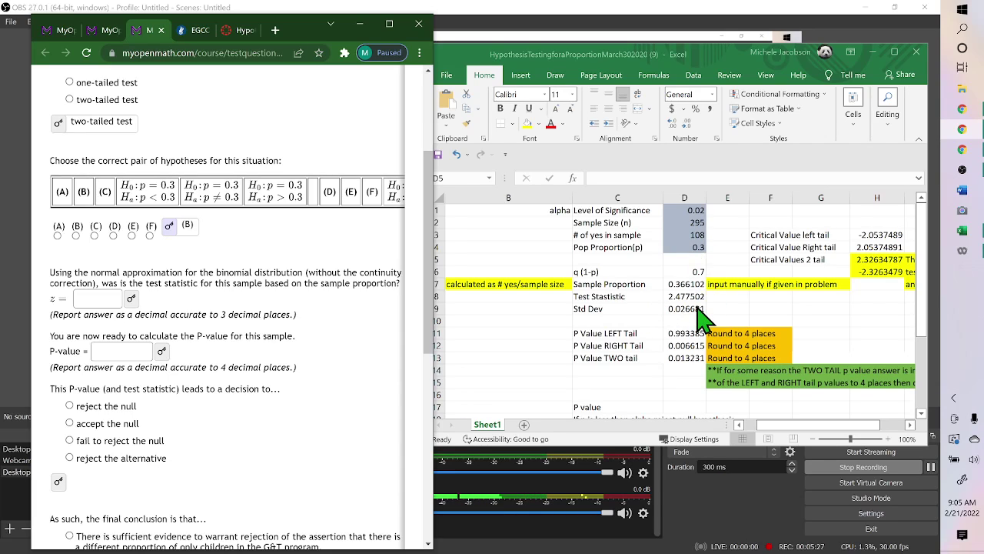
{"action": "left_click", "coordinate": [132, 299]}
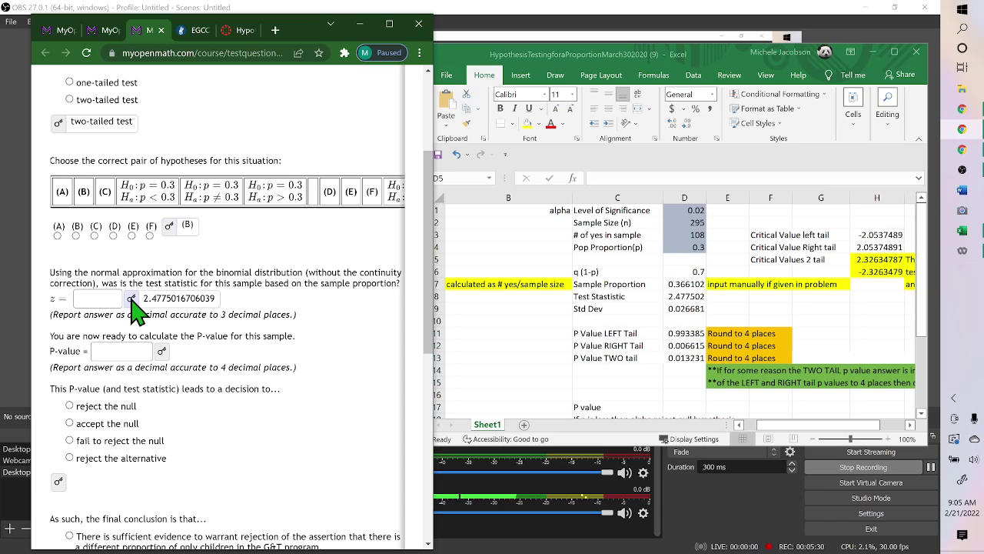
{"action": "left_click", "coordinate": [162, 352]}
{"action": "left_click", "coordinate": [59, 480]}
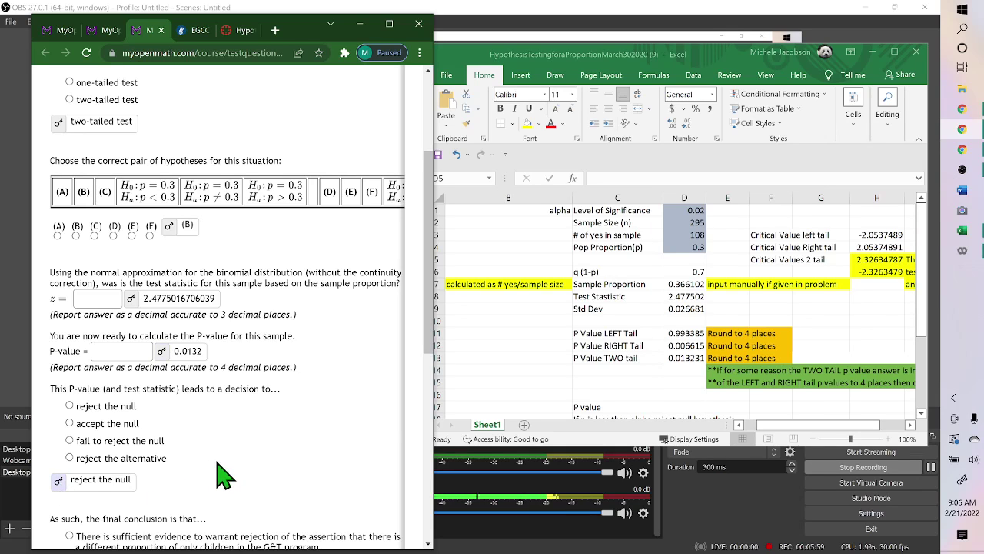
{"action": "scroll", "coordinate": [238, 471], "scroll_direction": "down", "scroll_amount": 3}
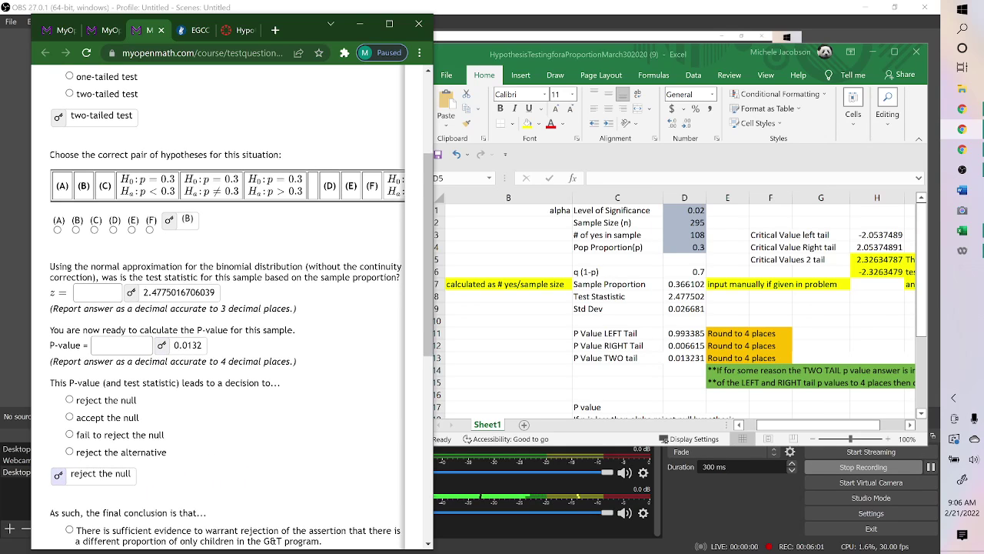
{"action": "left_click", "coordinate": [58, 430]}
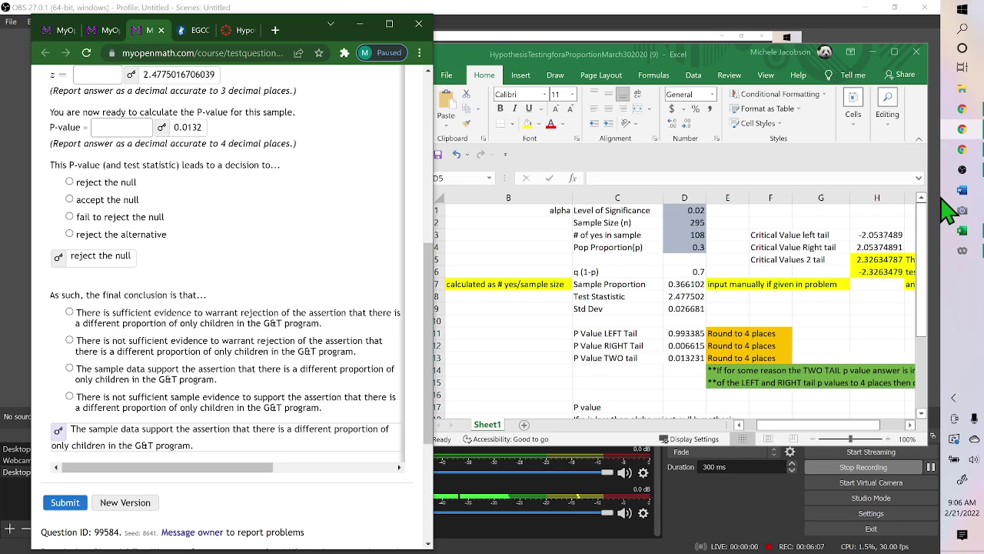
{"action": "left_click", "coordinate": [961, 171]}
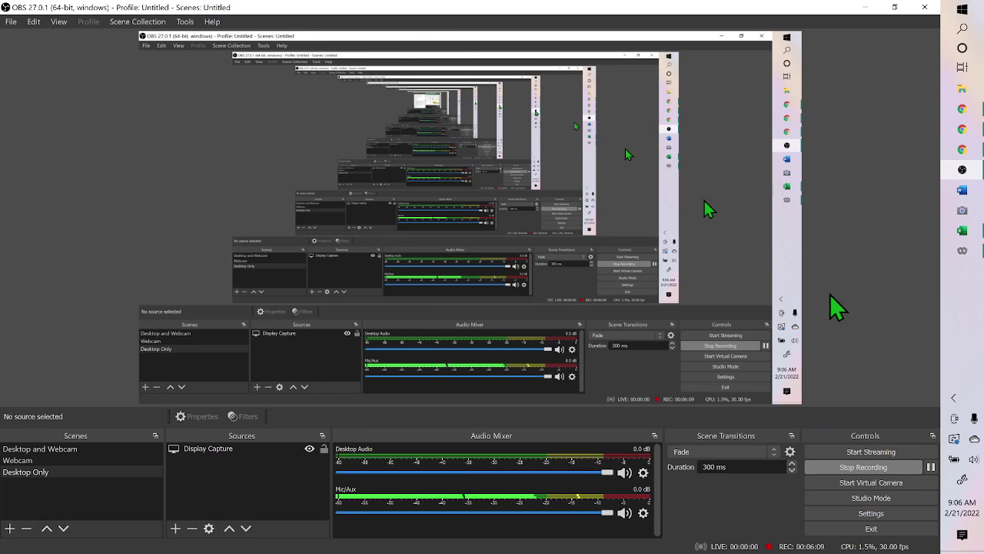